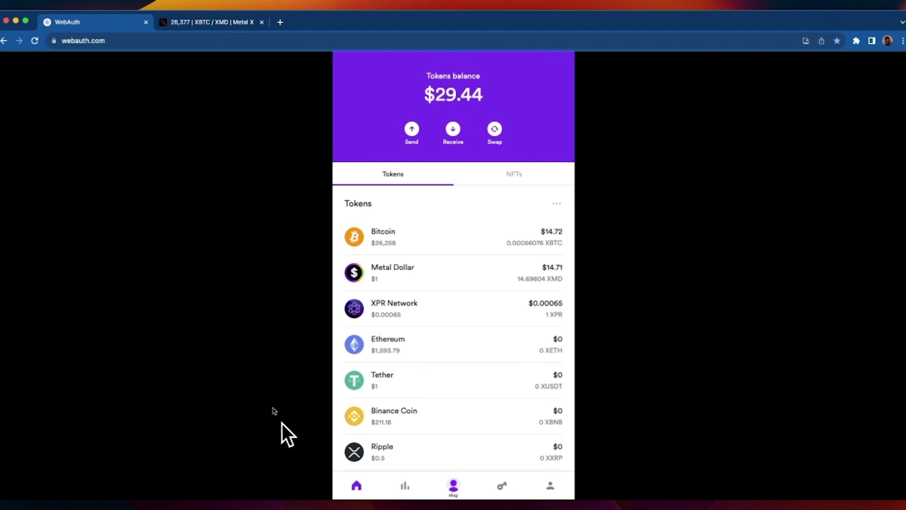
# Register a MetaMask Ethereum wallet as the WebAuth device 'Metamask', approving its key signature
pyautogui.click(501, 486)
pyautogui.click(456, 451)
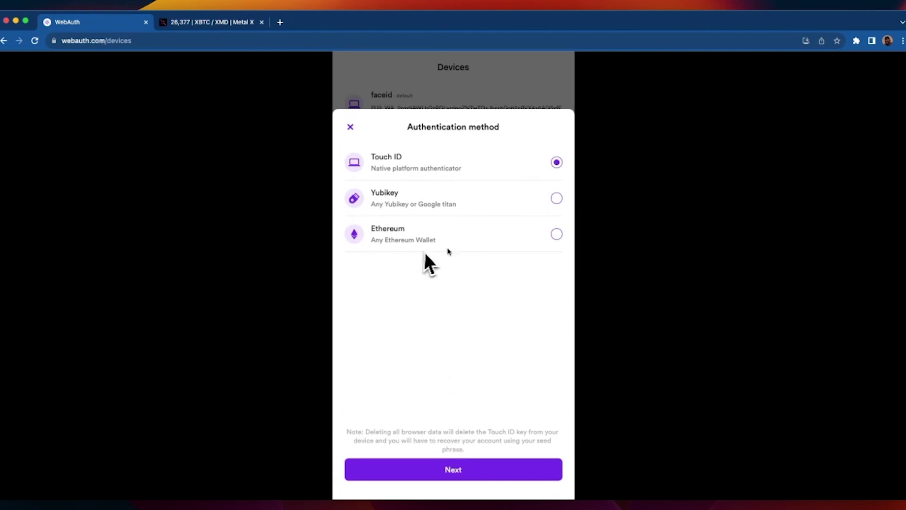
pyautogui.click(556, 236)
pyautogui.click(456, 473)
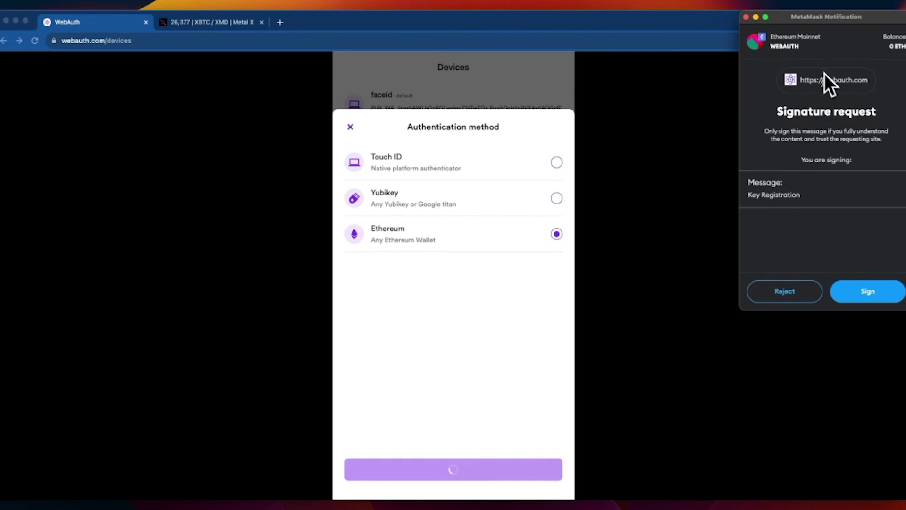
pyautogui.click(868, 293)
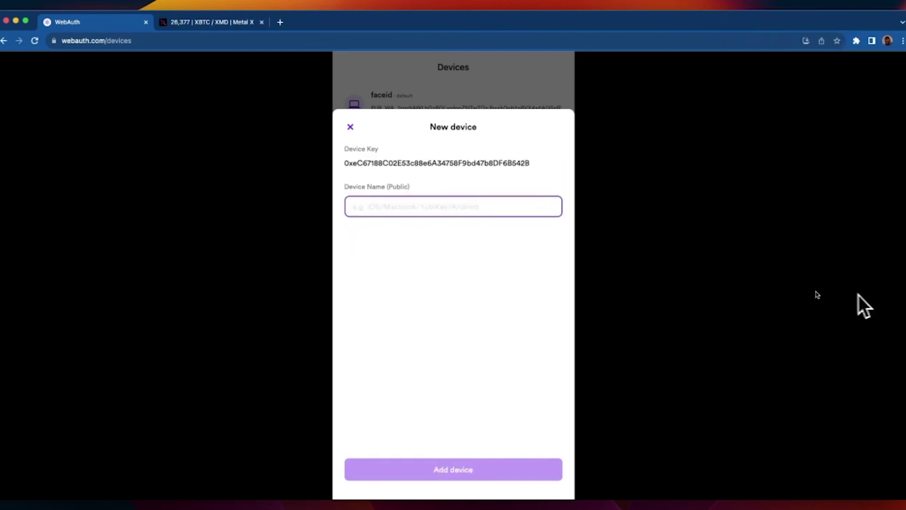
pyautogui.write('Metamask')
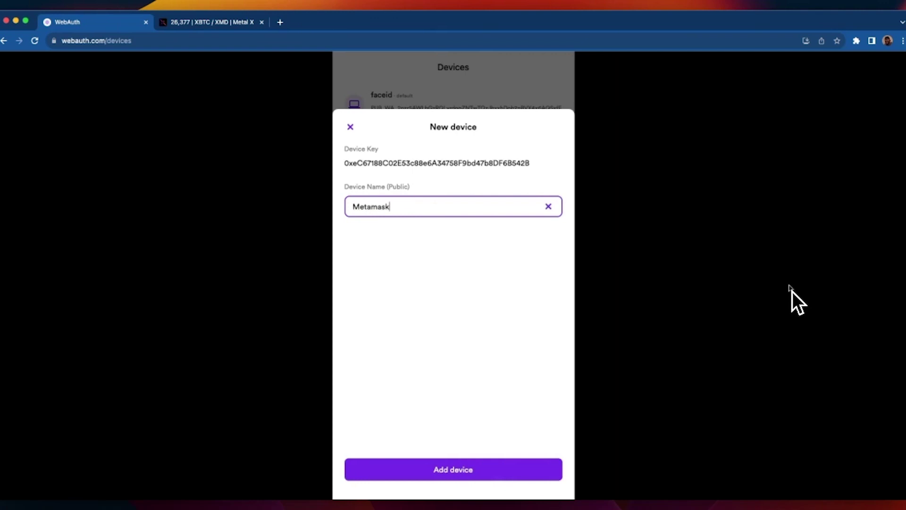
pyautogui.click(455, 470)
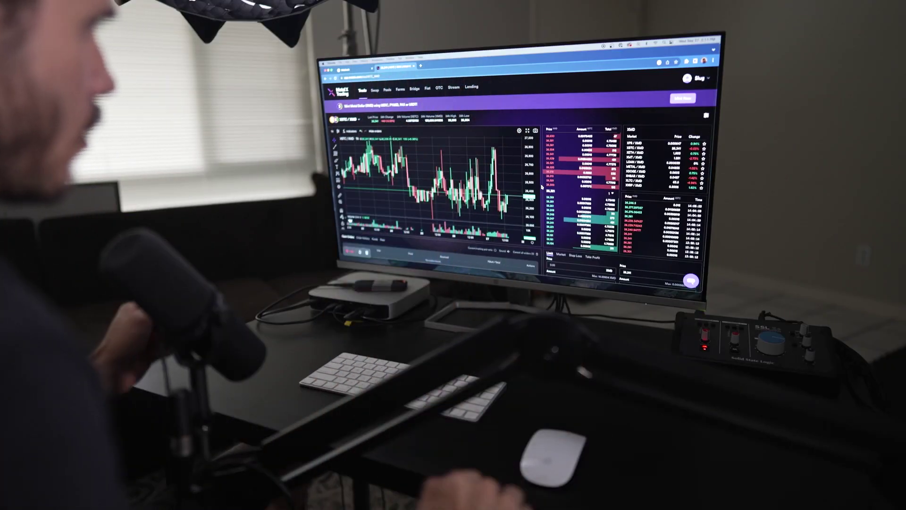
pyautogui.scroll(-3, 542, 186)
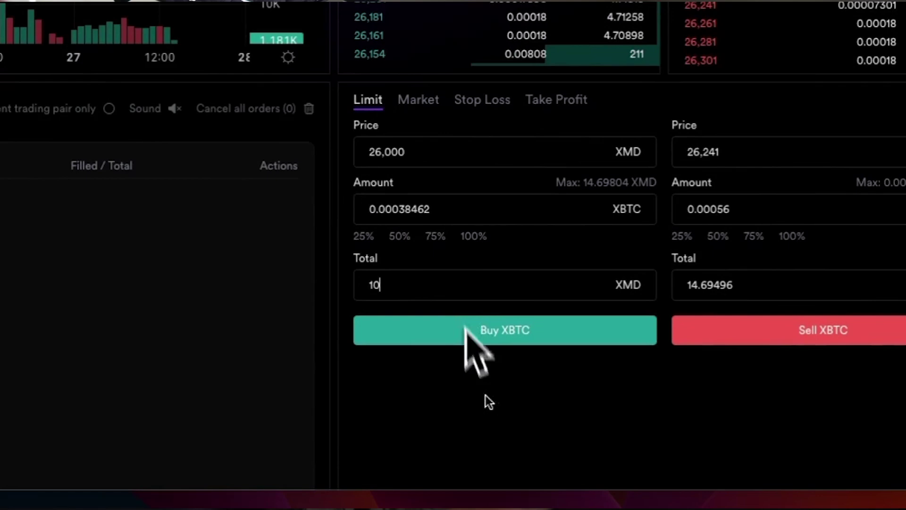
# Submit the 0.00038462 XBTC limit buy at 26,000 XMD and sign it with MetaMask
pyautogui.click(501, 340)
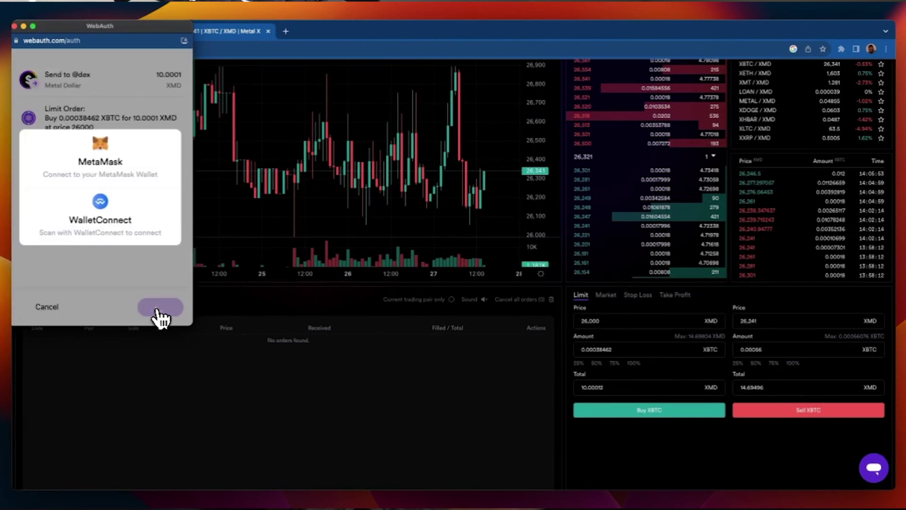
pyautogui.click(124, 164)
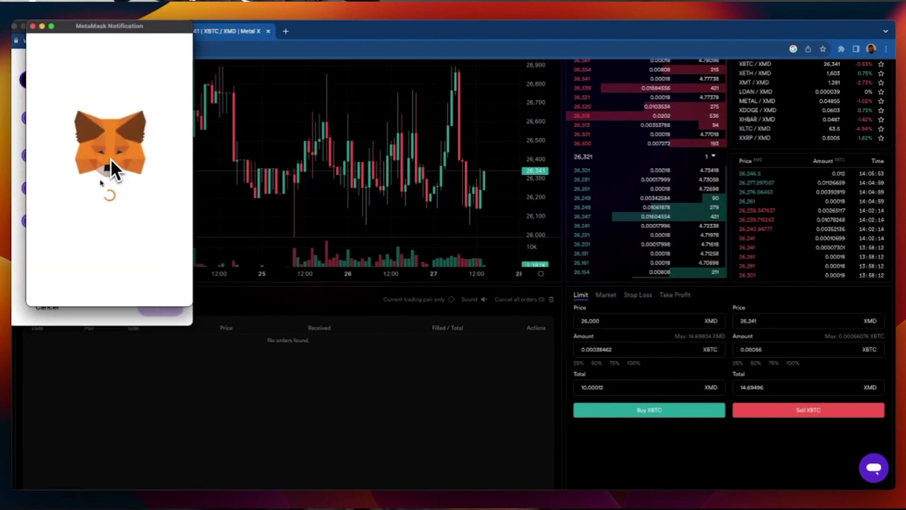
pyautogui.click(152, 289)
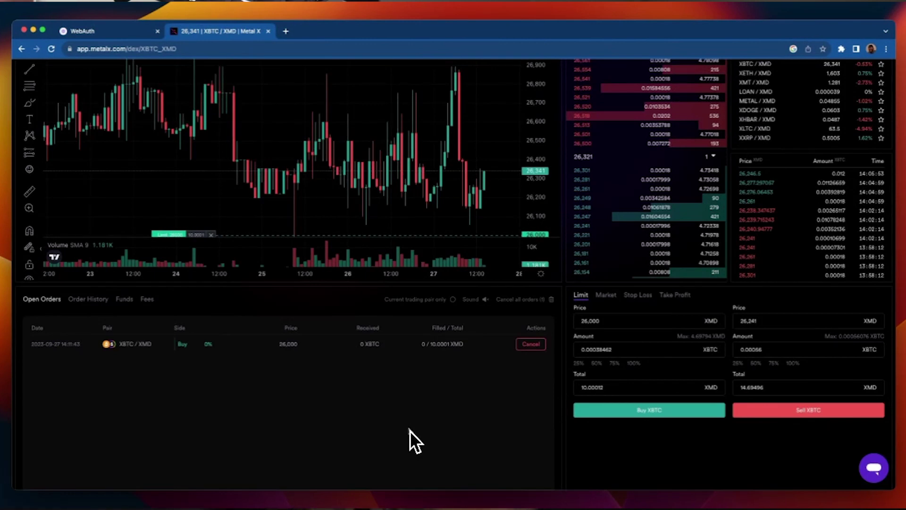
# Cancel open XBTC buy order #7448956, signing the WebAuth cancellation request with MetaMask
pyautogui.click(531, 346)
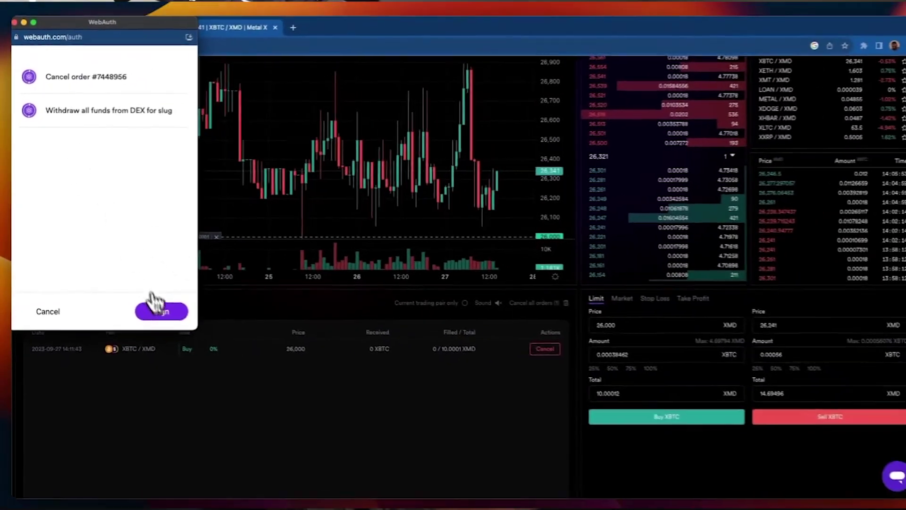
pyautogui.click(161, 312)
pyautogui.click(111, 173)
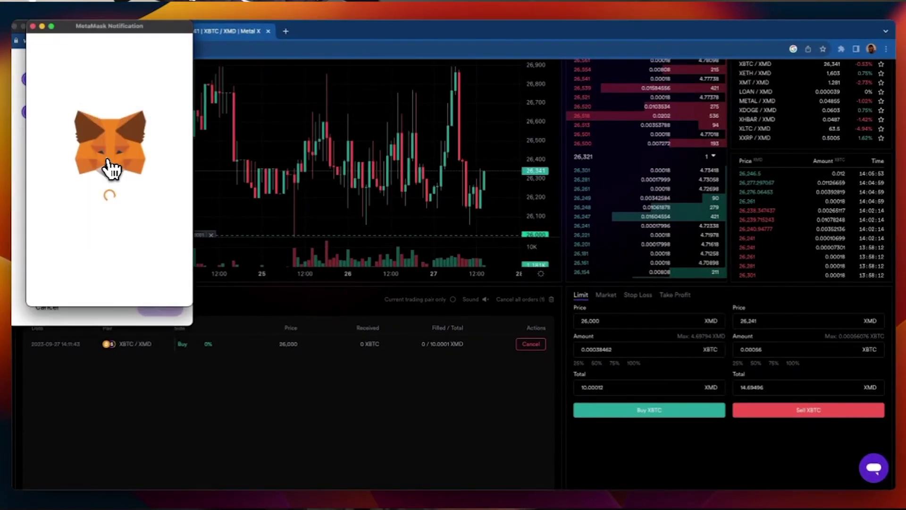
pyautogui.click(143, 287)
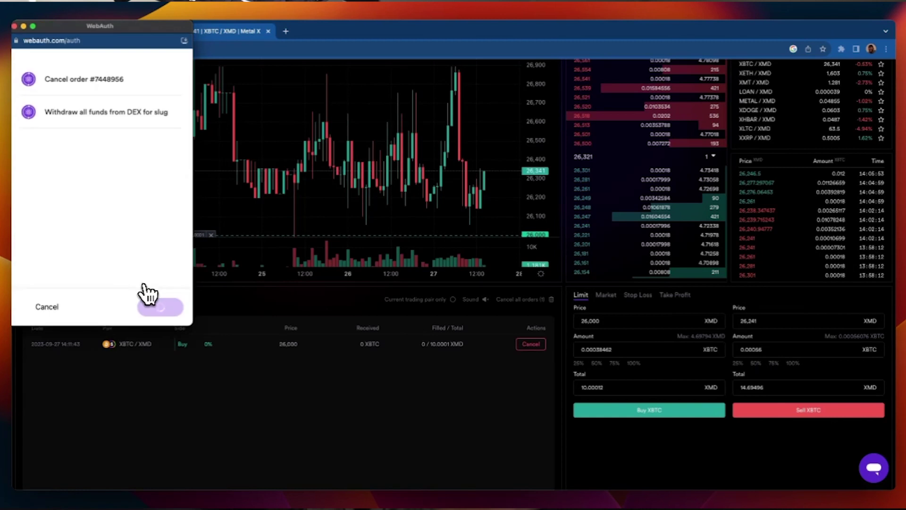